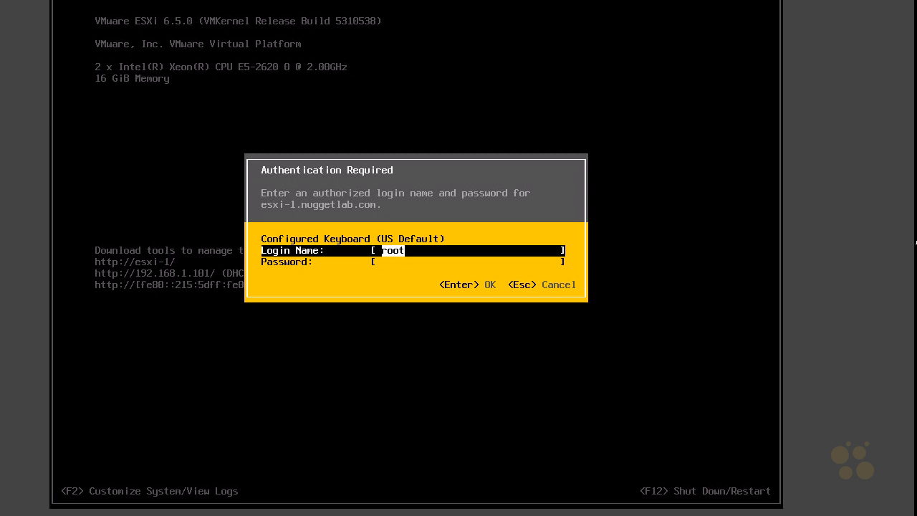
Log in to the host's system customization as root with the account password.
key(Tab)
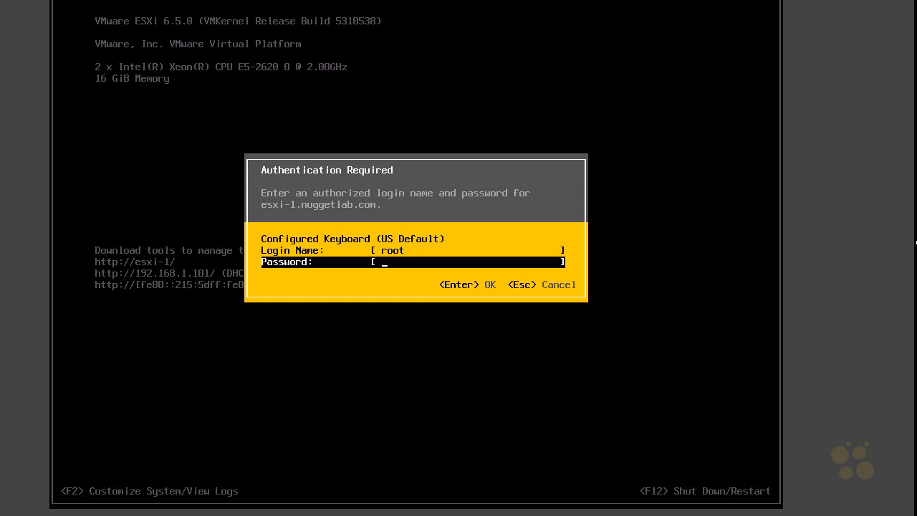
text(********)
mouse_move(454, 299)
mouse_down()
mouse_move(493, 301)
mouse_move(462, 306)
mouse_up()
drag(457, 342, 476, 301)
drag(459, 313, 478, 320)
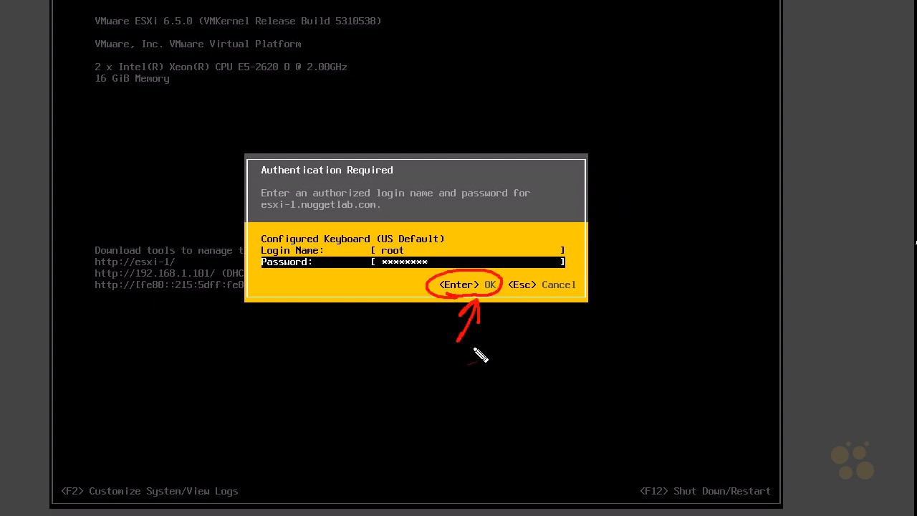
key(Escape)
key(Return)
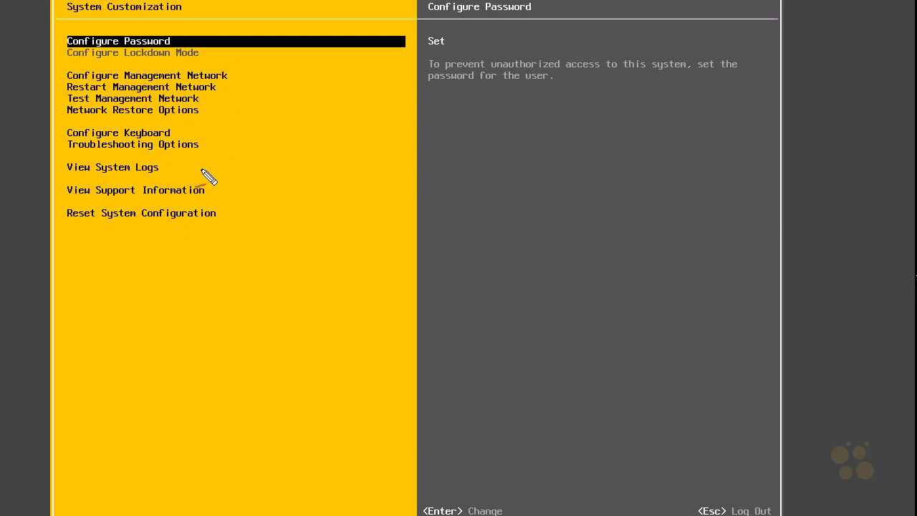
Open the management network configuration from the system customization options.
drag(30, 58, 64, 44)
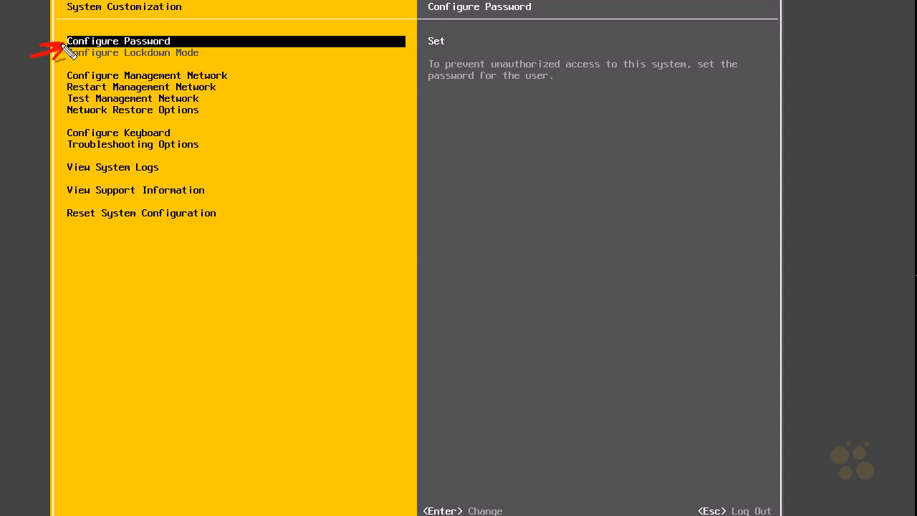
mouse_move(146, 11)
mouse_down()
mouse_move(142, 33)
mouse_move(149, 24)
mouse_up()
key(Escape)
key(Down)
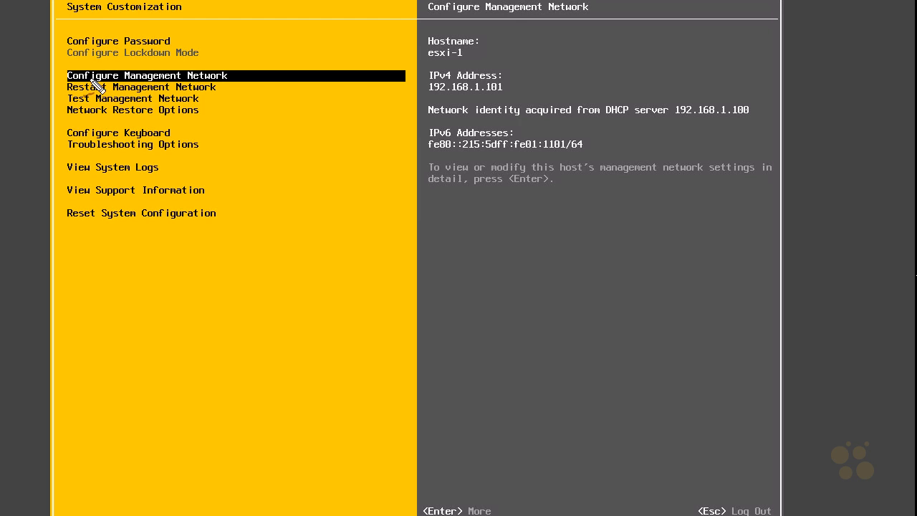
mouse_move(82, 93)
mouse_down()
mouse_move(198, 100)
mouse_move(129, 50)
mouse_move(54, 77)
mouse_up()
drag(236, 27, 236, 66)
drag(213, 97, 224, 94)
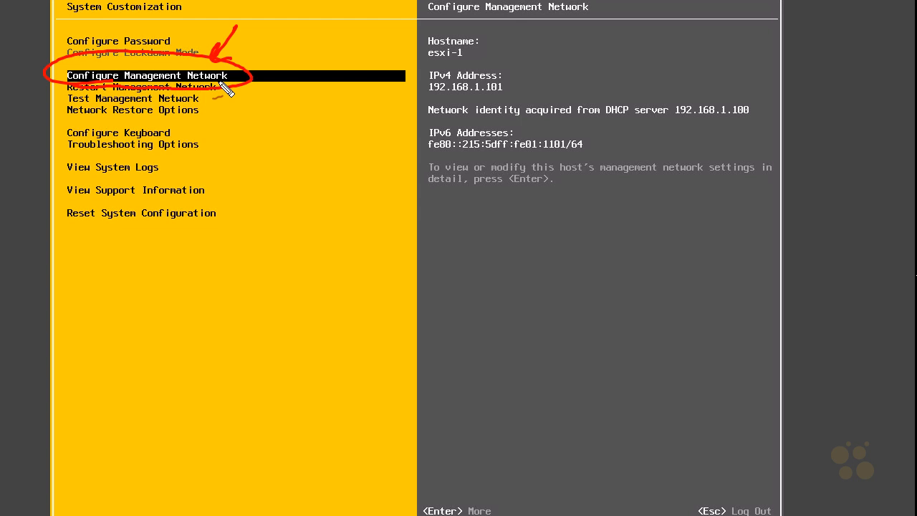
key(Escape)
key(Return)
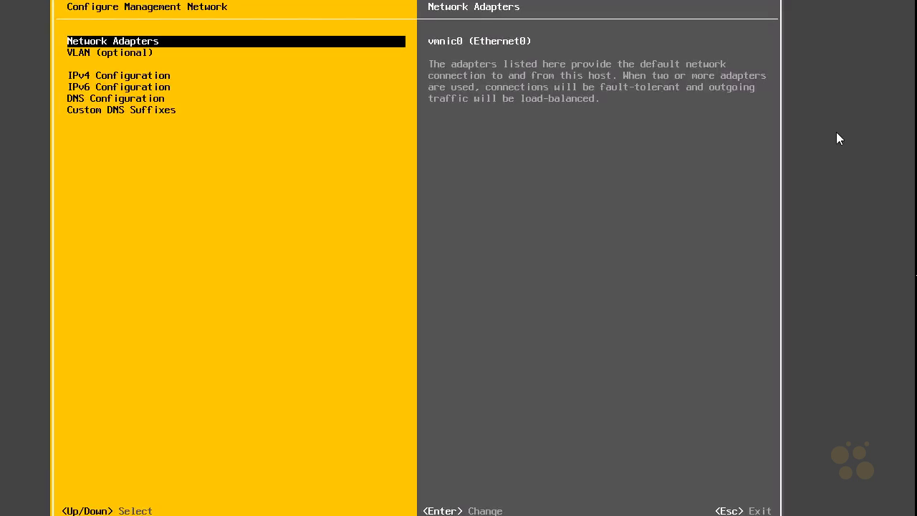
Open the management network's network adapter selection and examine the listed adapters and their MAC addresses.
mouse_move(104, 32)
mouse_down()
mouse_move(63, 45)
mouse_move(125, 59)
mouse_move(166, 32)
mouse_move(88, 25)
mouse_up()
mouse_move(385, 74)
mouse_down()
mouse_move(430, 49)
mouse_move(462, 48)
mouse_move(468, 32)
mouse_up()
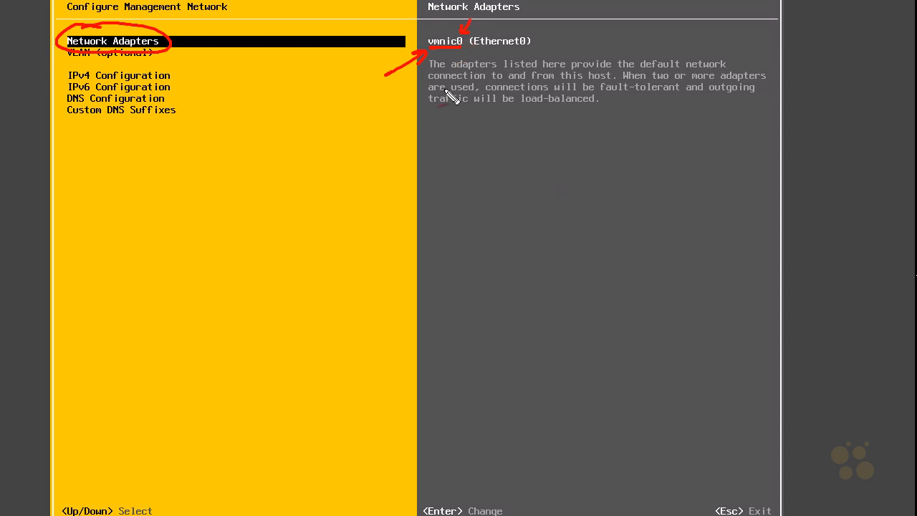
mouse_move(476, 130)
mouse_down()
mouse_move(467, 147)
mouse_move(488, 342)
mouse_move(493, 318)
mouse_up()
drag(422, 148, 455, 142)
drag(417, 254, 422, 251)
key(Escape)
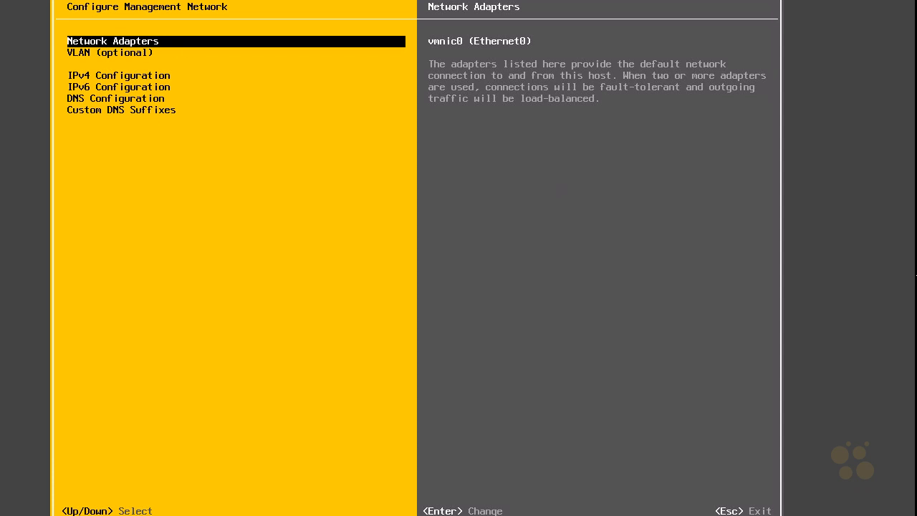
key(Return)
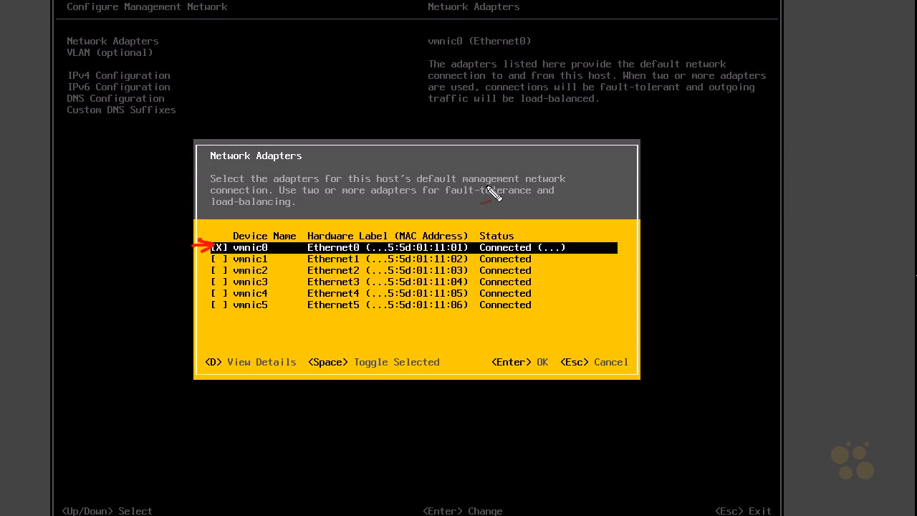
drag(465, 185, 558, 185)
mouse_move(226, 218)
mouse_down()
mouse_move(220, 237)
mouse_move(226, 228)
mouse_up()
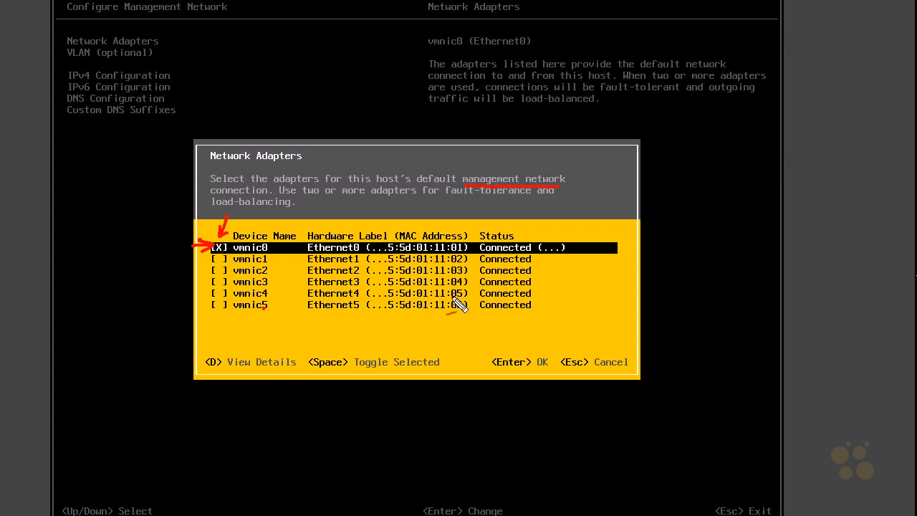
mouse_move(471, 324)
mouse_down()
mouse_move(473, 245)
mouse_move(446, 278)
mouse_move(450, 326)
mouse_move(473, 301)
mouse_up()
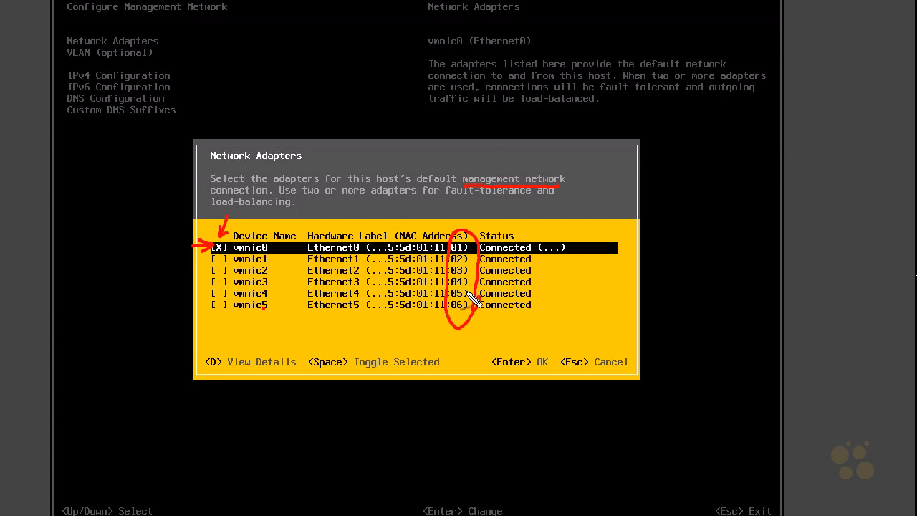
drag(484, 209, 469, 240)
drag(465, 230, 469, 239)
mouse_move(446, 323)
mouse_down()
mouse_move(457, 322)
mouse_move(442, 319)
mouse_move(451, 294)
mouse_move(446, 247)
mouse_move(435, 243)
mouse_move(438, 316)
mouse_up()
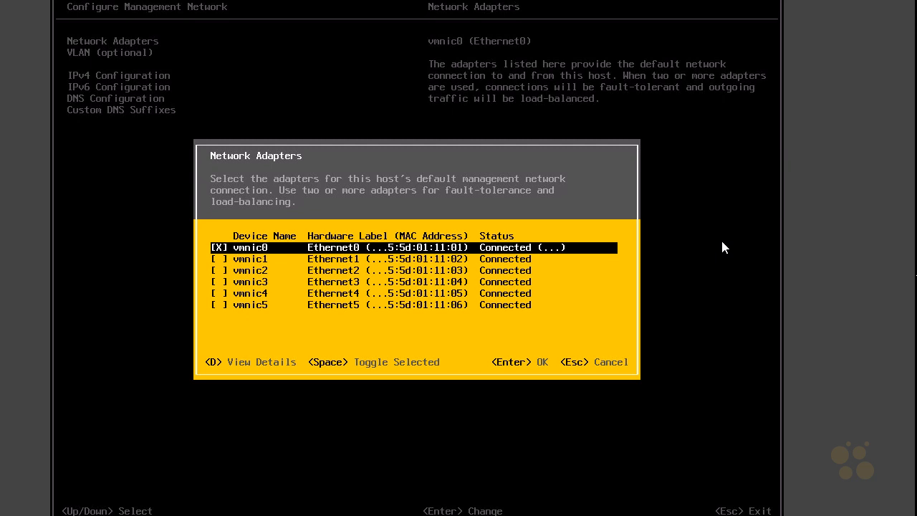
View the adapter details of vmnic0, including the virtual switch using it, and accept the existing adapter selection.
drag(221, 258, 238, 258)
drag(213, 364, 212, 362)
drag(184, 326, 211, 359)
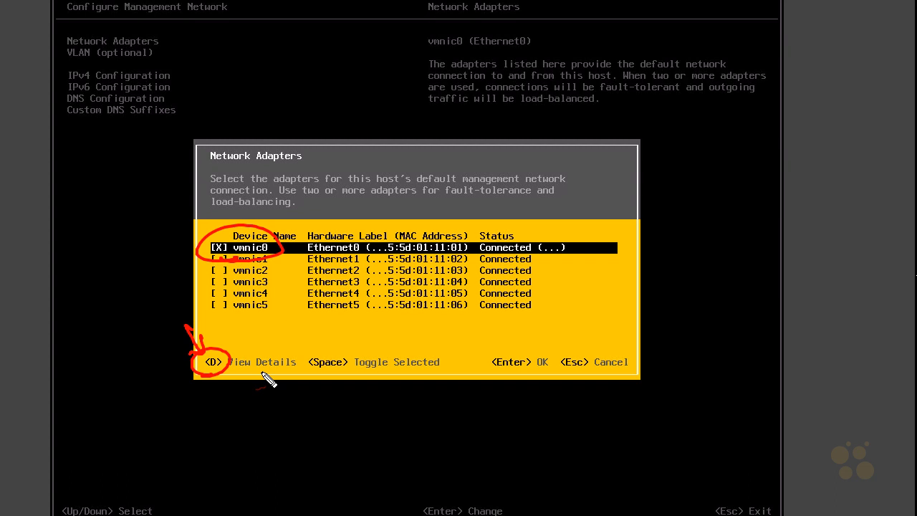
key(Escape)
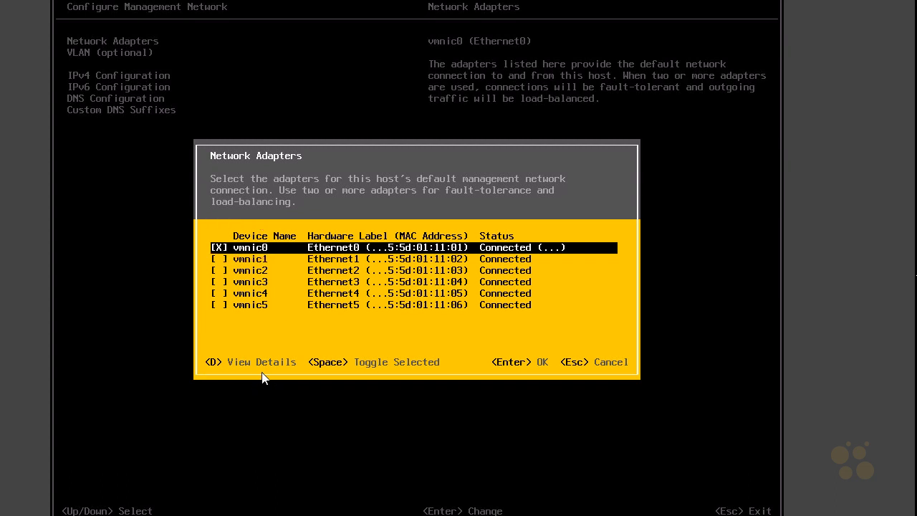
key(d)
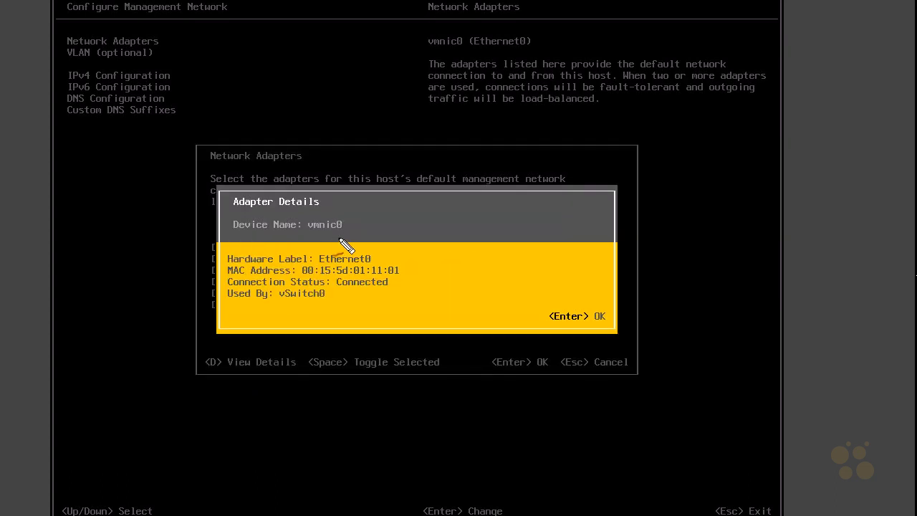
drag(333, 240, 310, 228)
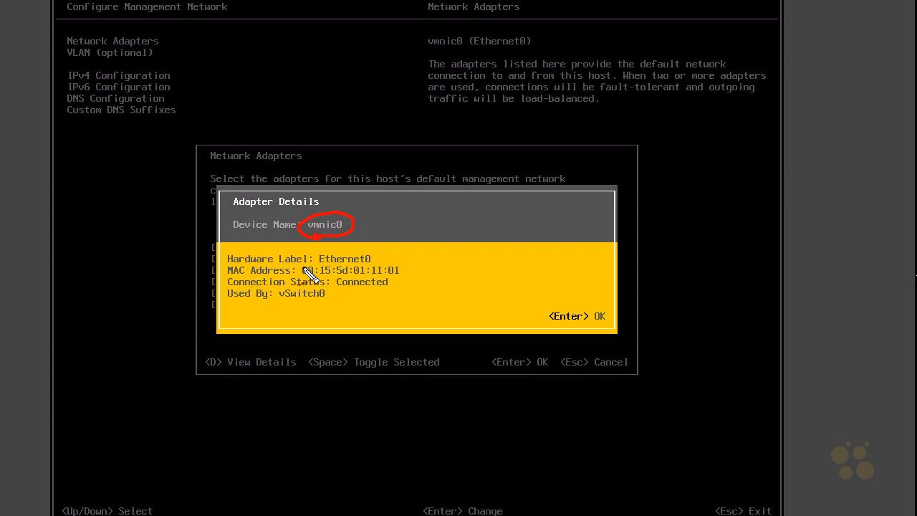
mouse_move(378, 231)
mouse_down()
mouse_move(365, 254)
mouse_move(406, 265)
mouse_move(406, 281)
mouse_move(397, 281)
mouse_up()
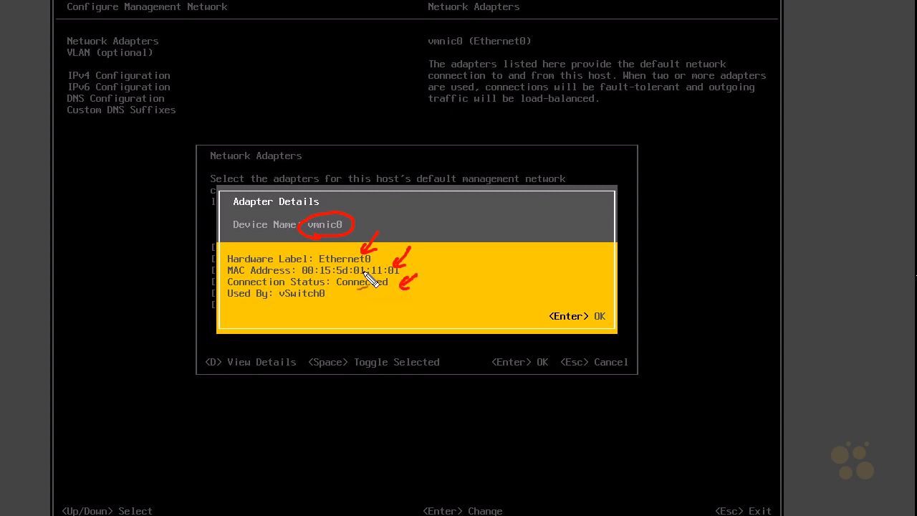
mouse_move(301, 305)
mouse_down()
mouse_move(343, 300)
mouse_move(276, 294)
mouse_move(304, 307)
mouse_up()
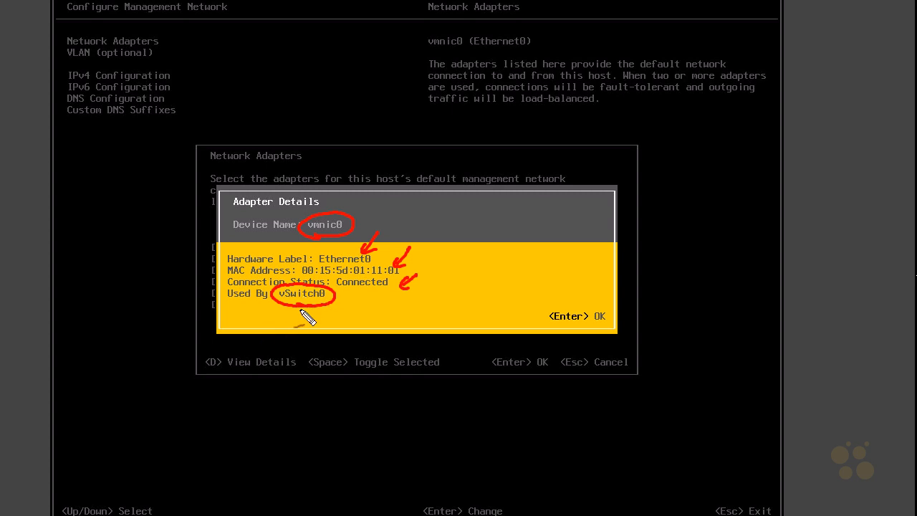
drag(287, 328, 299, 318)
key(Escape)
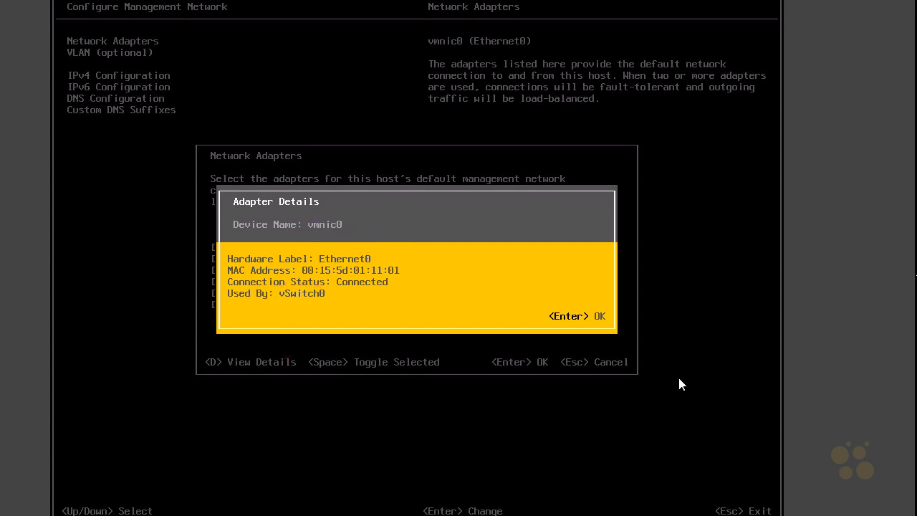
key(Return)
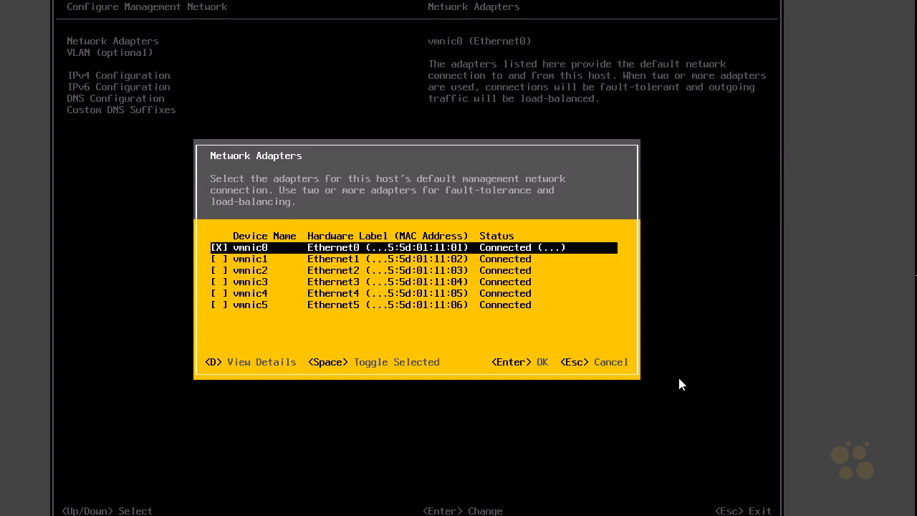
key(Return)
Open the IPv4 configuration and choose a static IPv4 address and network configuration.
key(Down)
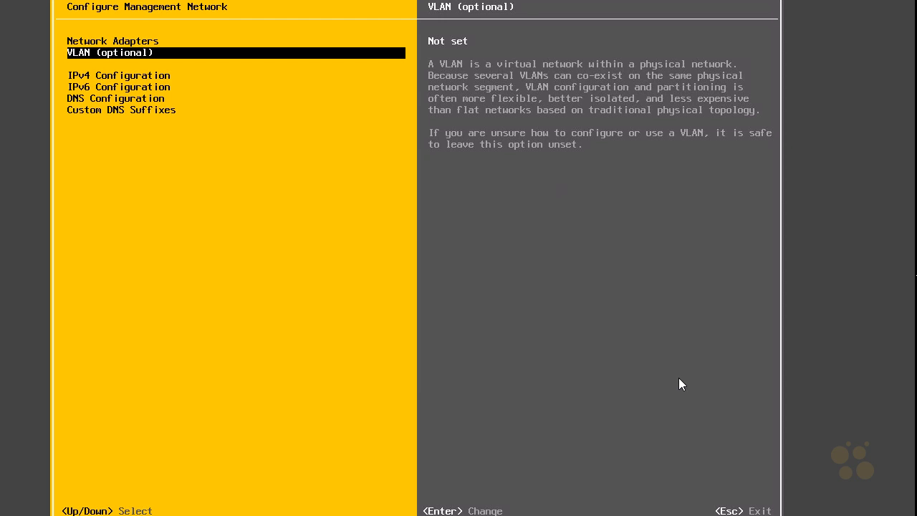
key(Down)
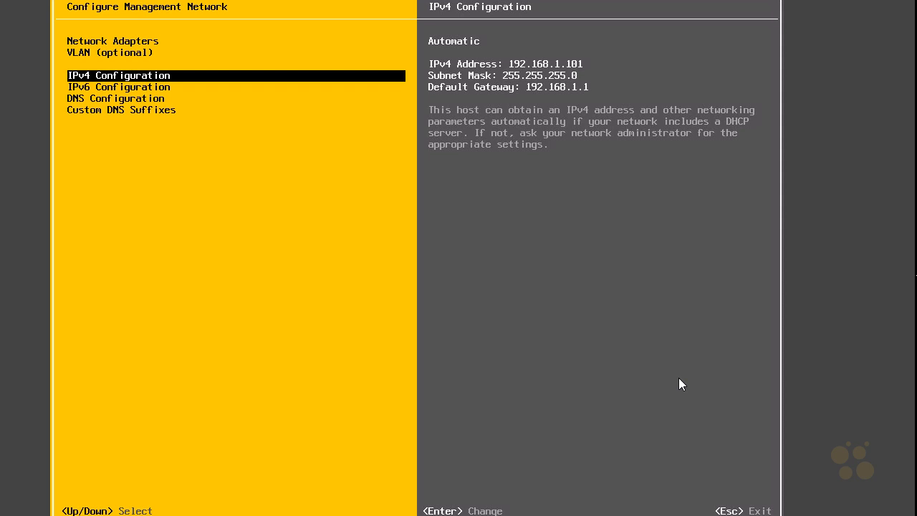
key(Return)
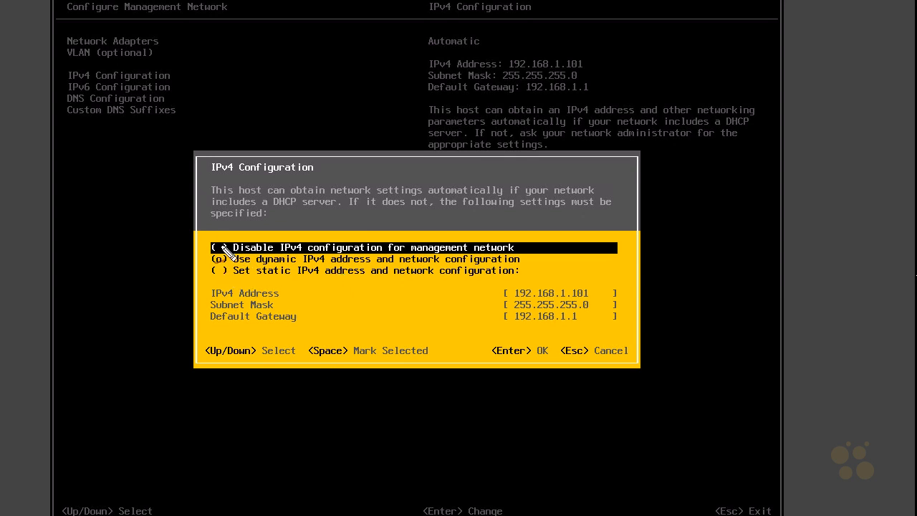
mouse_move(159, 276)
mouse_down()
mouse_move(164, 241)
mouse_move(171, 256)
mouse_up()
drag(160, 314, 169, 347)
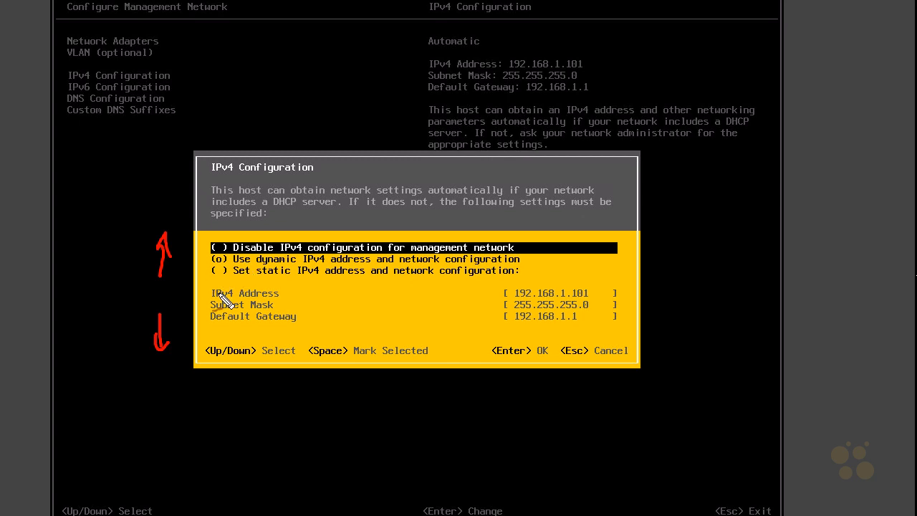
mouse_move(369, 369)
mouse_down()
mouse_move(312, 356)
mouse_move(376, 371)
mouse_up()
drag(203, 292, 206, 283)
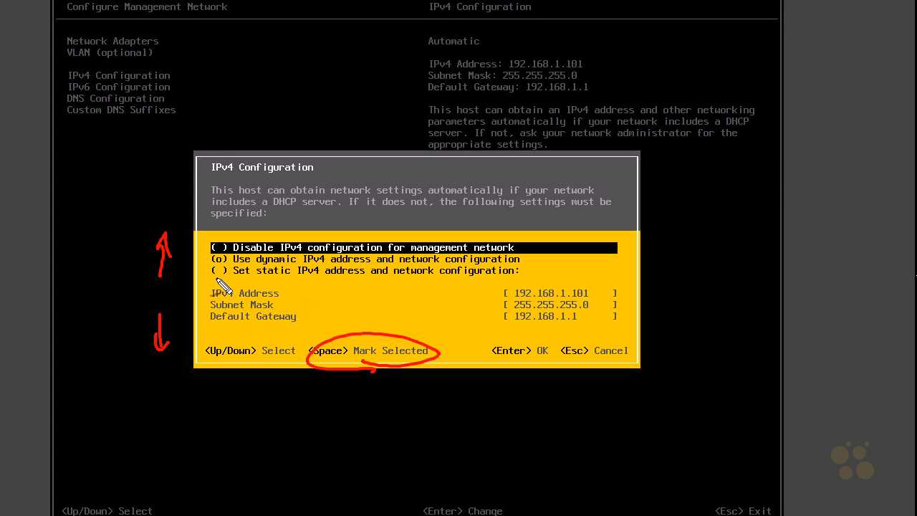
mouse_move(207, 295)
mouse_down()
mouse_move(506, 290)
mouse_move(458, 263)
mouse_move(242, 266)
mouse_move(230, 285)
mouse_up()
key(Escape)
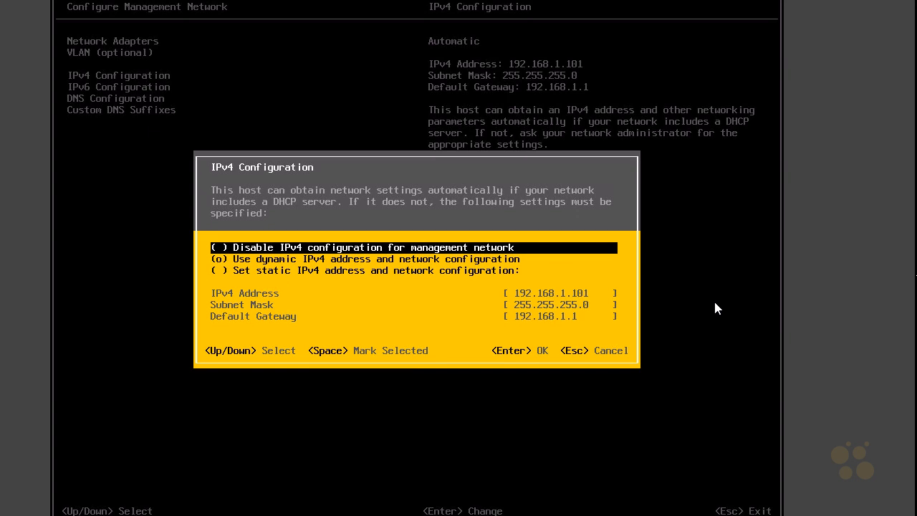
key(Down)
key(Down)
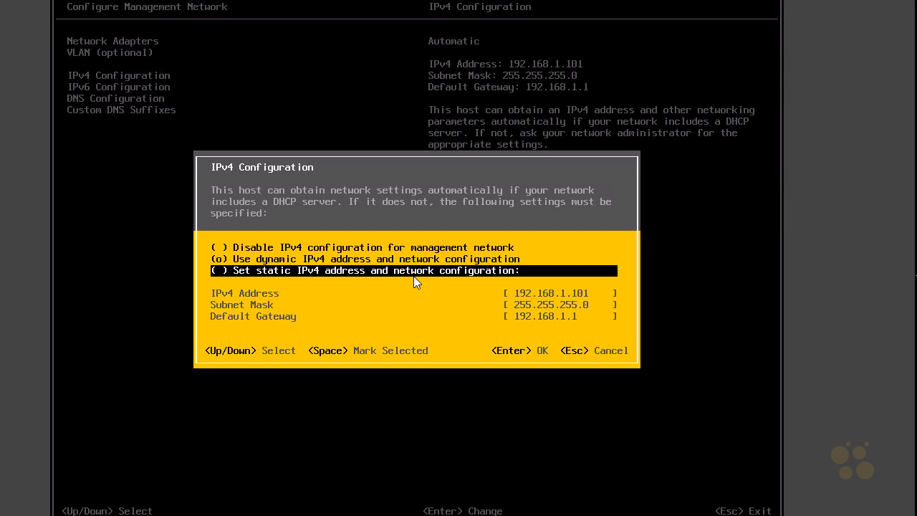
key(space)
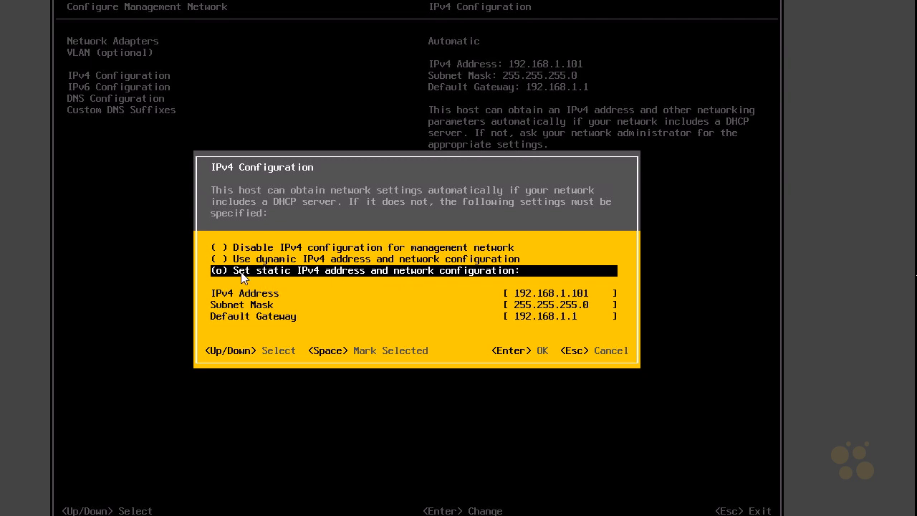
Apply the static IPv4 settings with address 192.168.1.101, subnet mask 255.255.255.0 and default gateway 192.168.1.1.
key(Down)
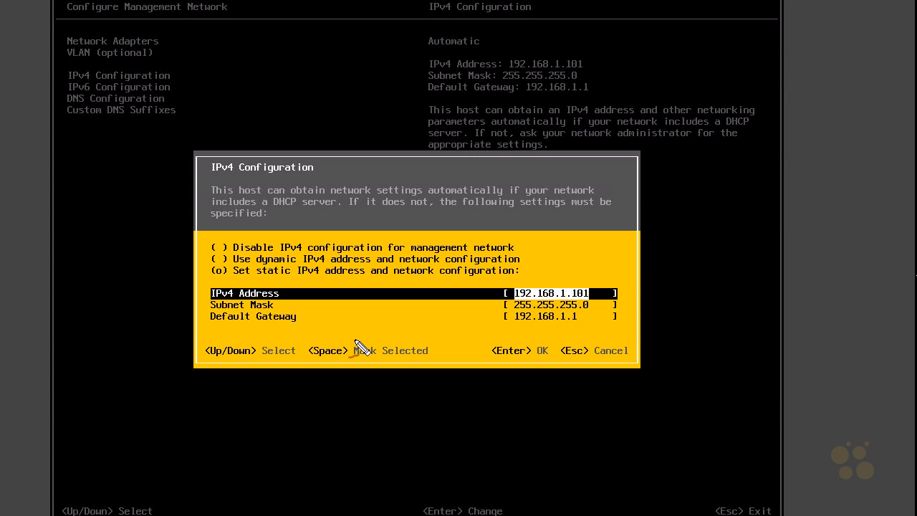
mouse_move(607, 247)
mouse_down()
mouse_move(588, 282)
mouse_move(601, 279)
mouse_up()
drag(588, 308, 602, 304)
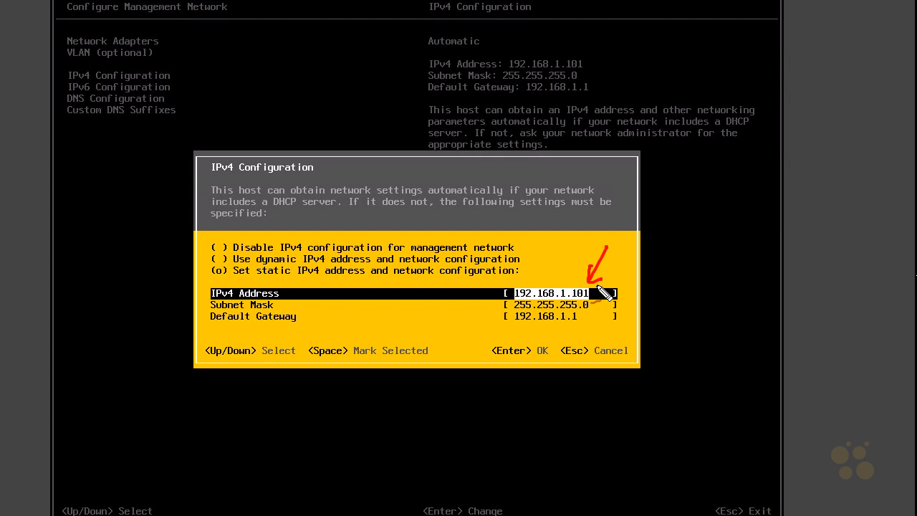
mouse_move(482, 308)
mouse_down()
mouse_move(508, 308)
mouse_move(497, 314)
mouse_up()
mouse_move(552, 330)
mouse_down()
mouse_move(587, 319)
mouse_move(521, 313)
mouse_move(558, 328)
mouse_up()
mouse_move(612, 335)
mouse_down()
mouse_move(585, 331)
mouse_move(590, 341)
mouse_up()
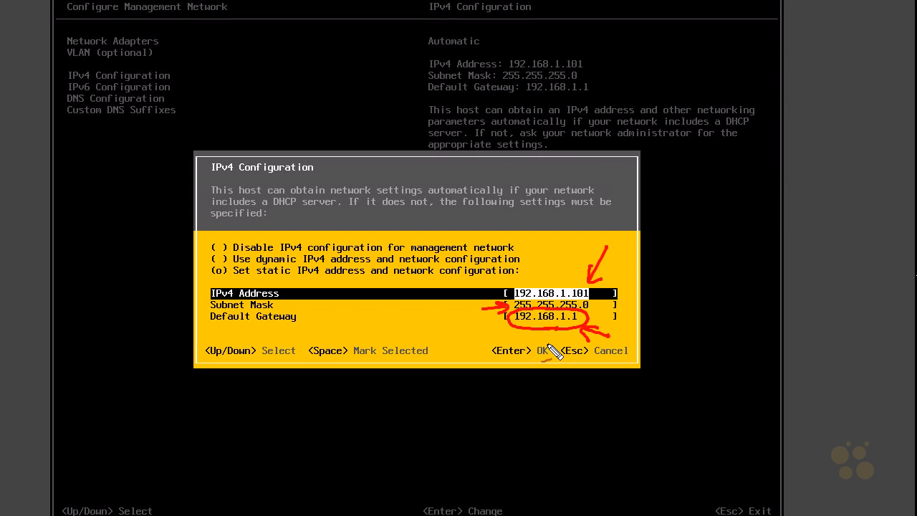
click(347, 331)
drag(358, 319, 358, 335)
mouse_move(368, 320)
mouse_down()
mouse_move(371, 329)
mouse_move(368, 321)
mouse_up()
drag(379, 318, 375, 321)
drag(358, 350, 351, 351)
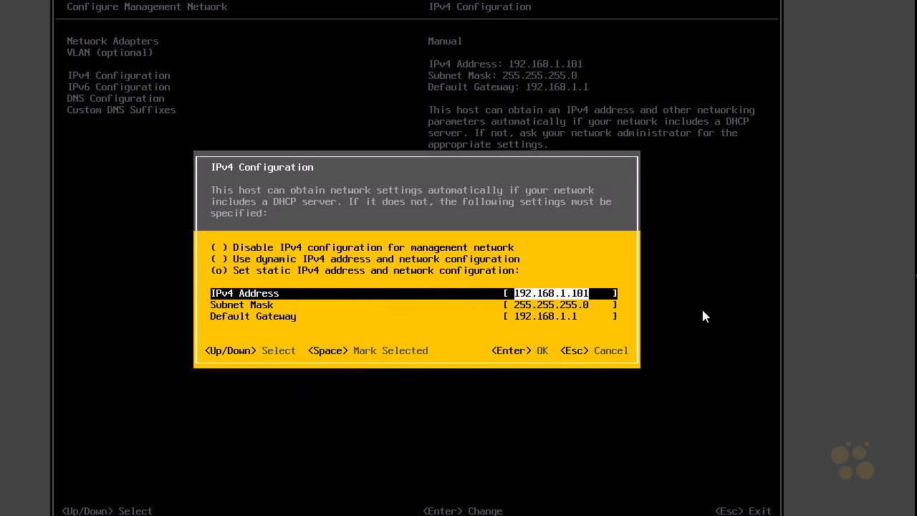
key(Return)
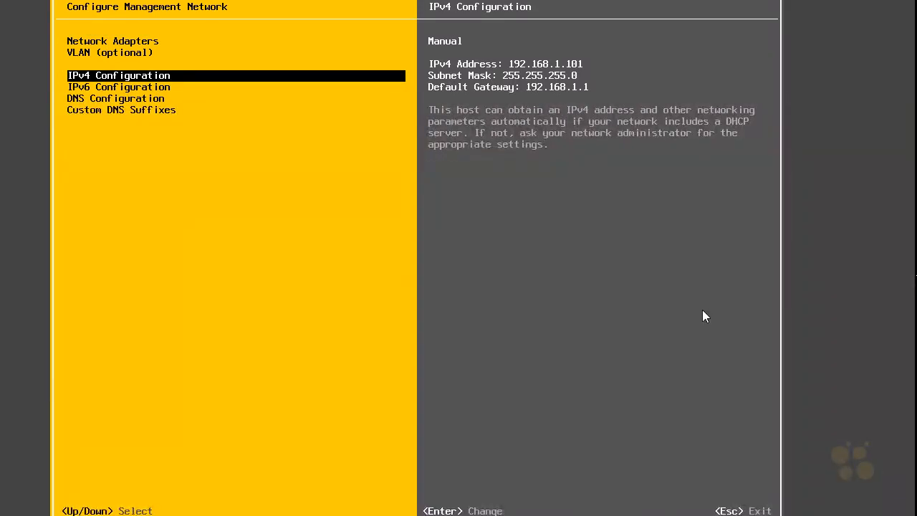
Disable IPv6 for the management network, then apply the network changes and reboot the host.
key(Down)
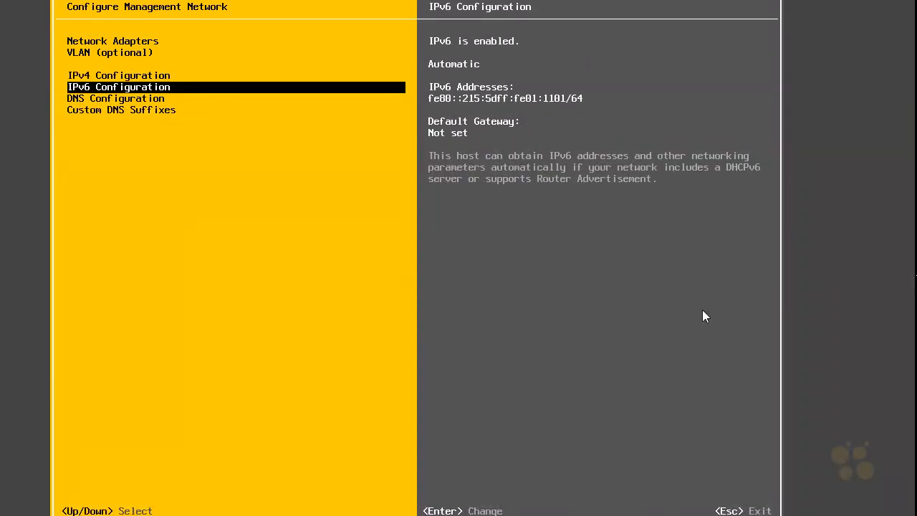
key(Return)
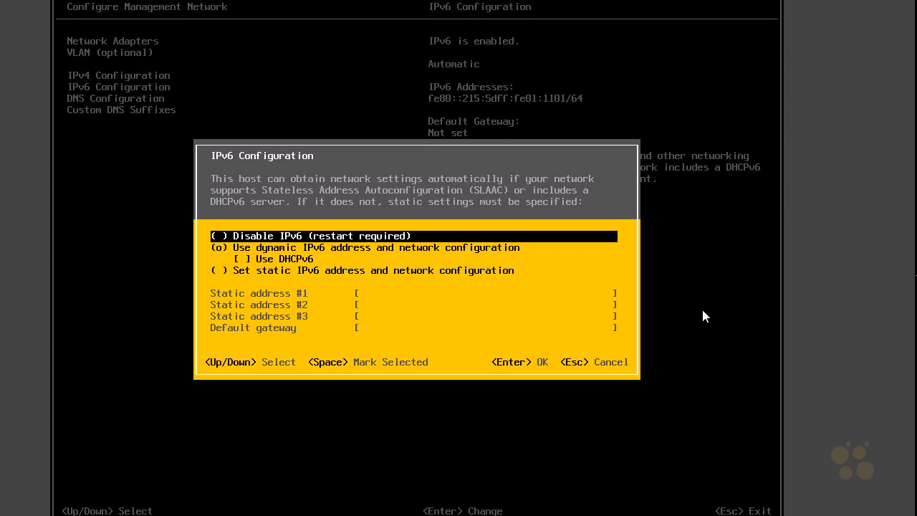
key(space)
key(Return)
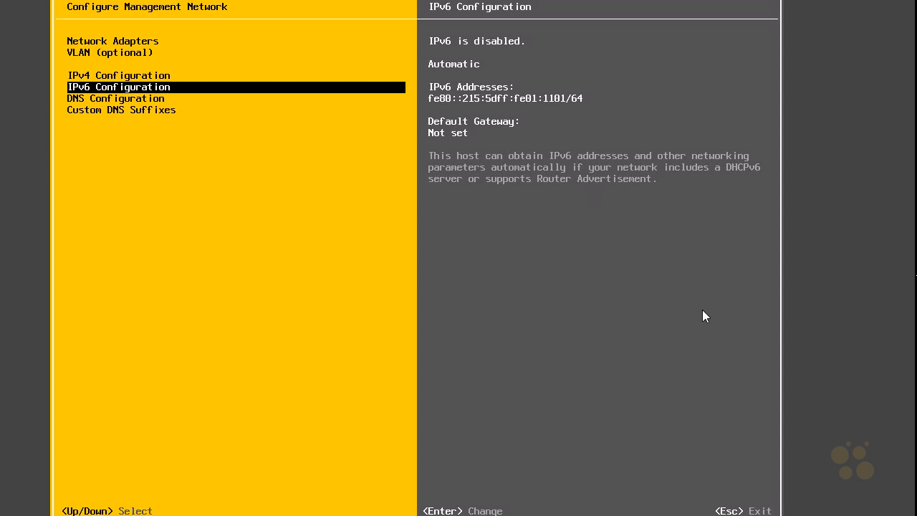
key(Escape)
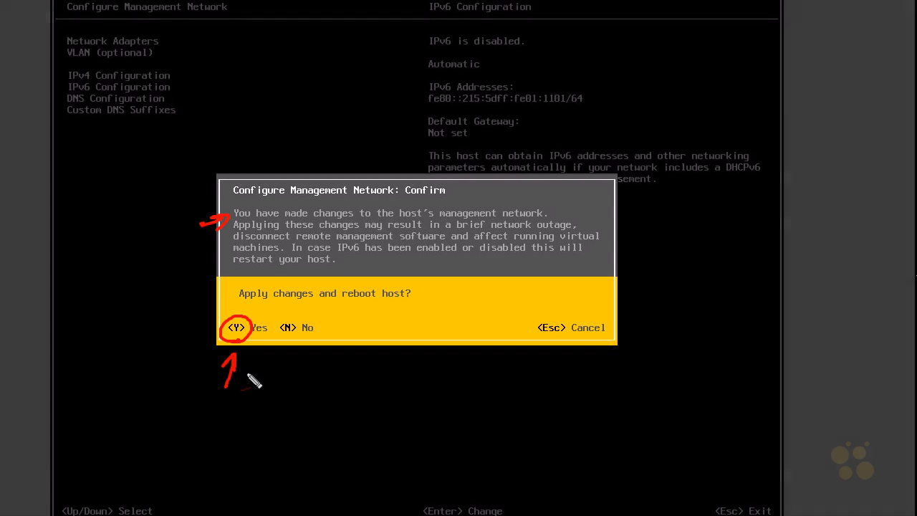
key(y)
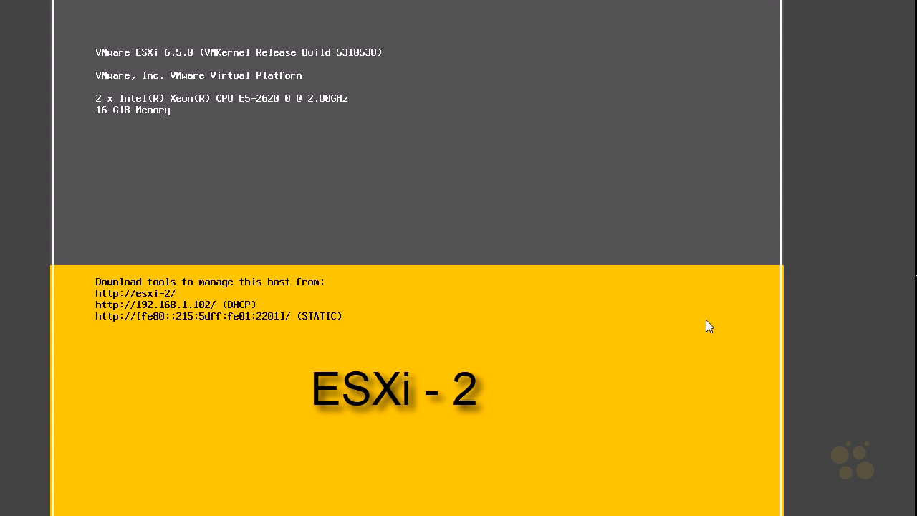
Log in to the system customization console of the esxi-2 host as root with the account password.
key(F2)
key(Tab)
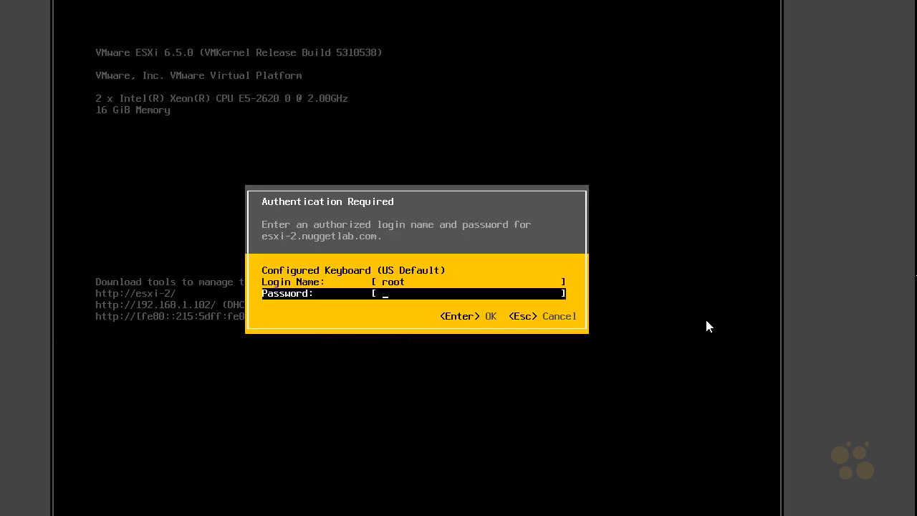
text(********)
key(Return)
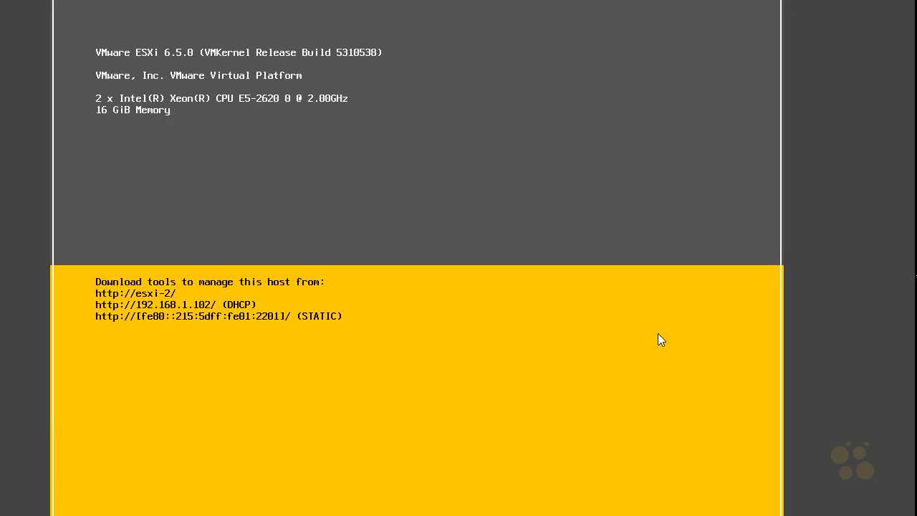
Set esxi-2's management network to a static IPv4 configuration, keeping address 192.168.1.102, subnet mask 255.255.255.0 and default gateway 192.168.1.1.
key(Down)
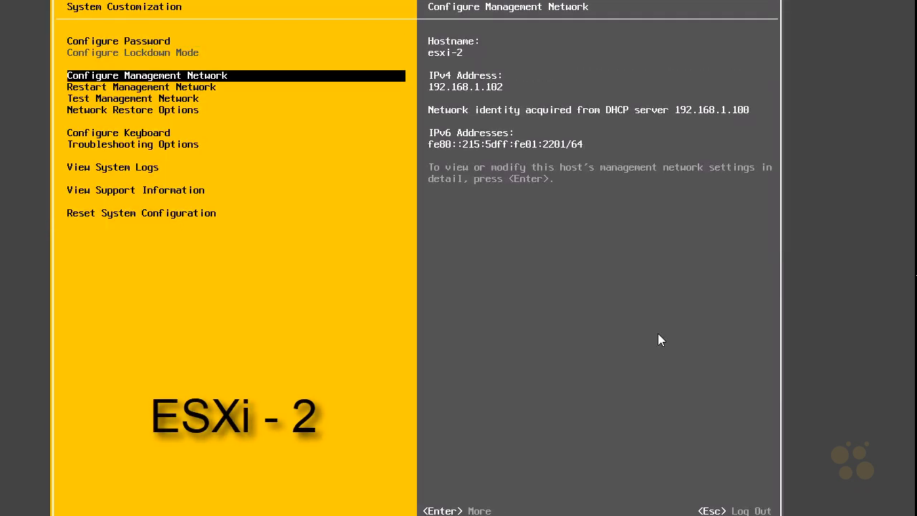
key(Return)
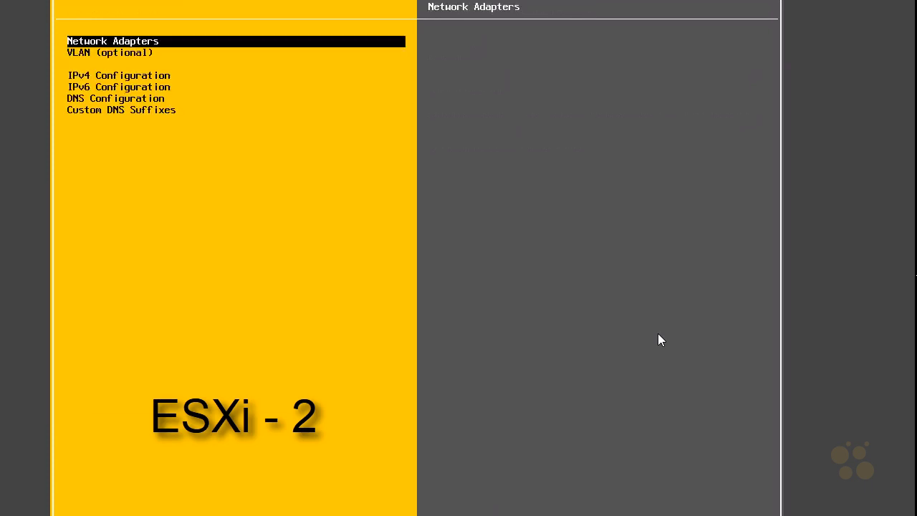
key(Down)
key(Down)
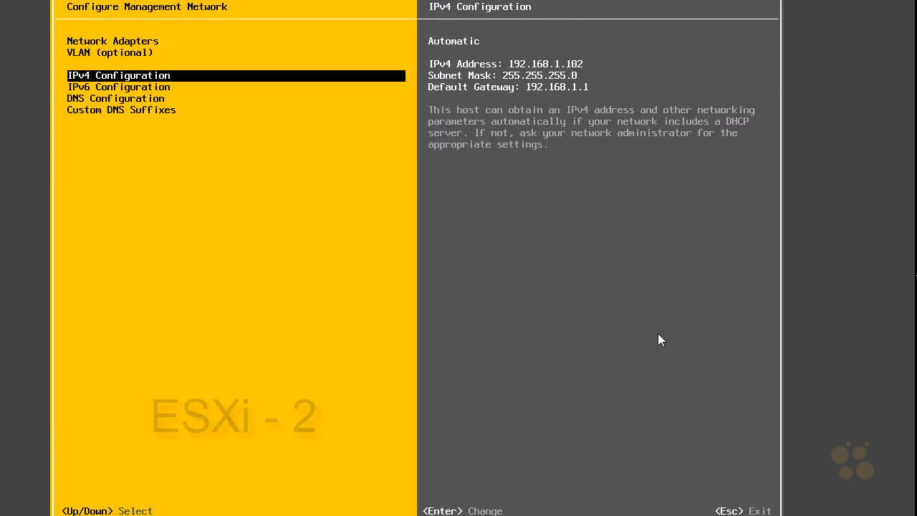
key(Return)
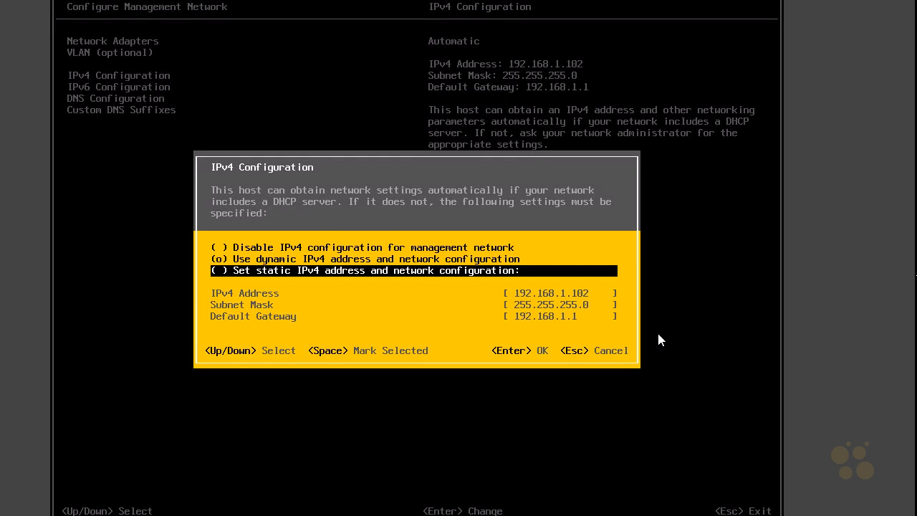
key(space)
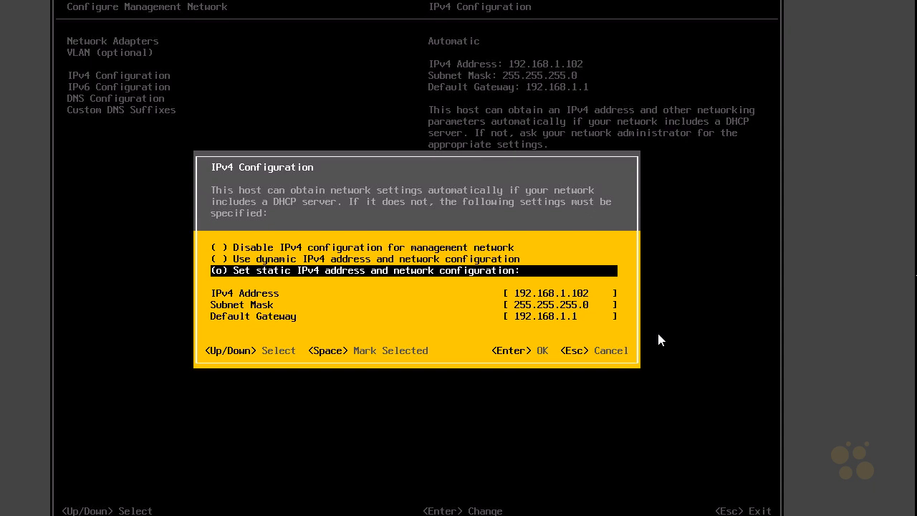
key(Return)
Disable IPv6 on esxi-2's management network, and apply the changes with a host reboot.
key(Down)
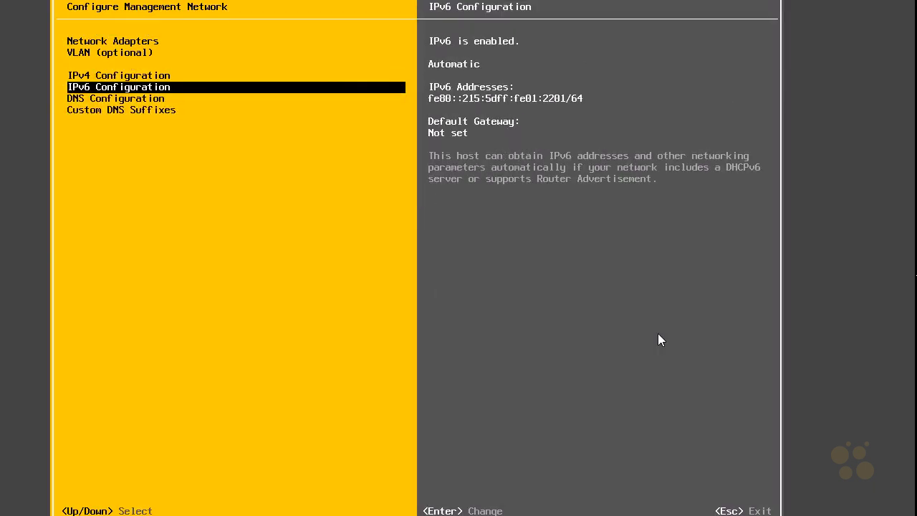
key(Return)
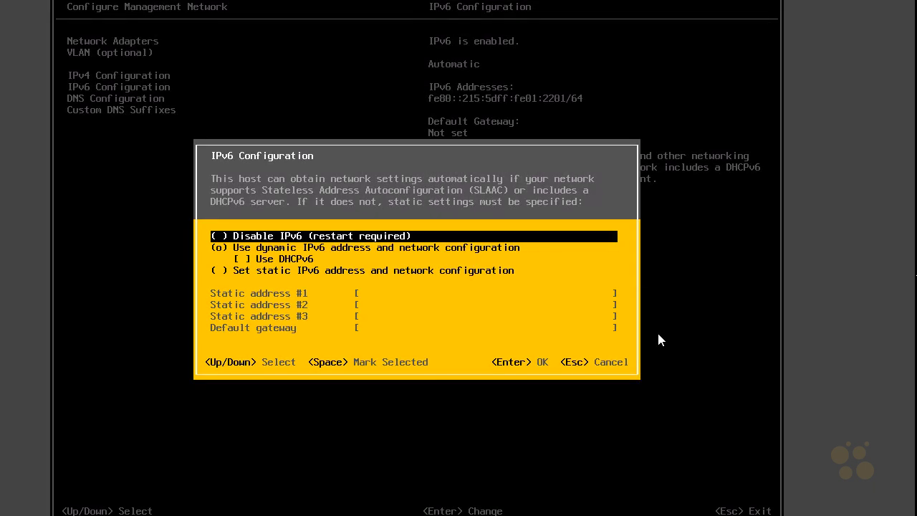
key(space)
key(Return)
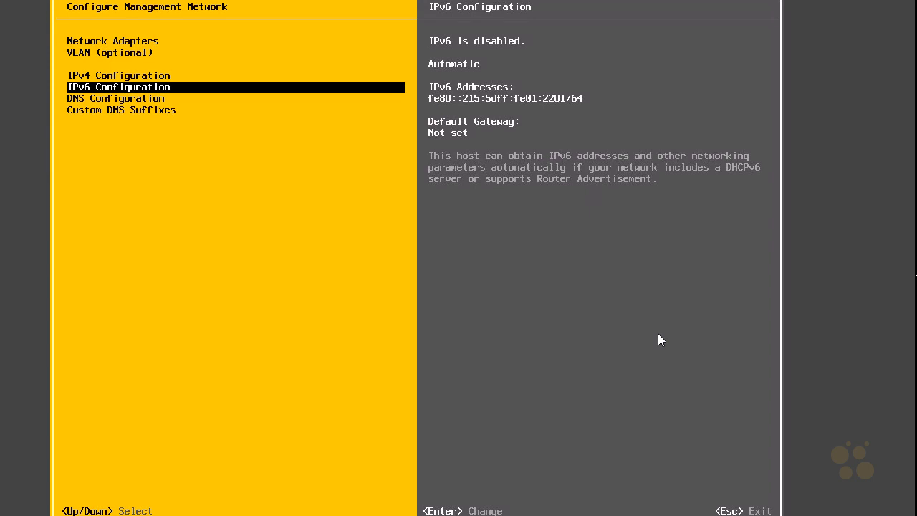
key(Escape)
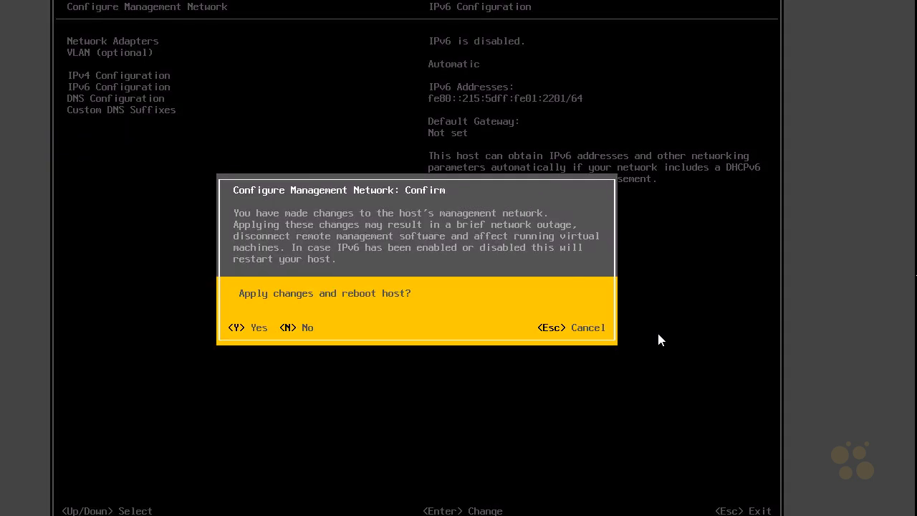
key(y)
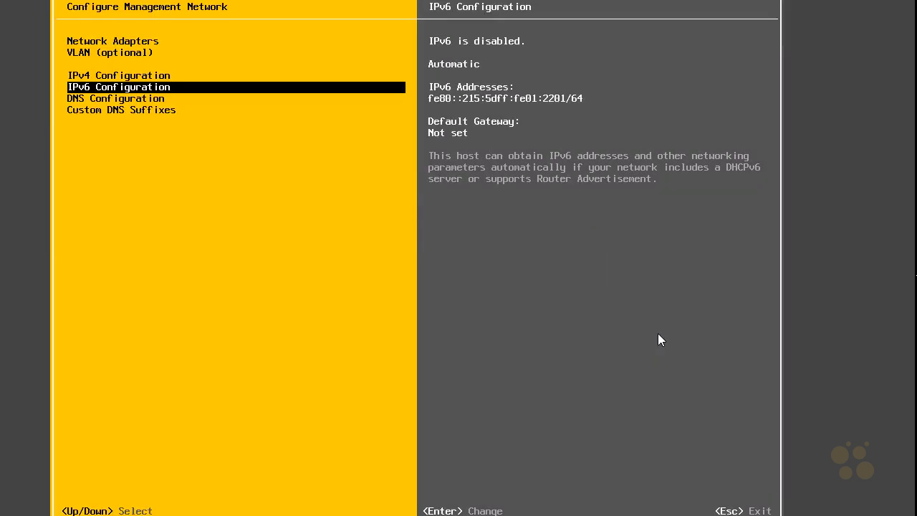